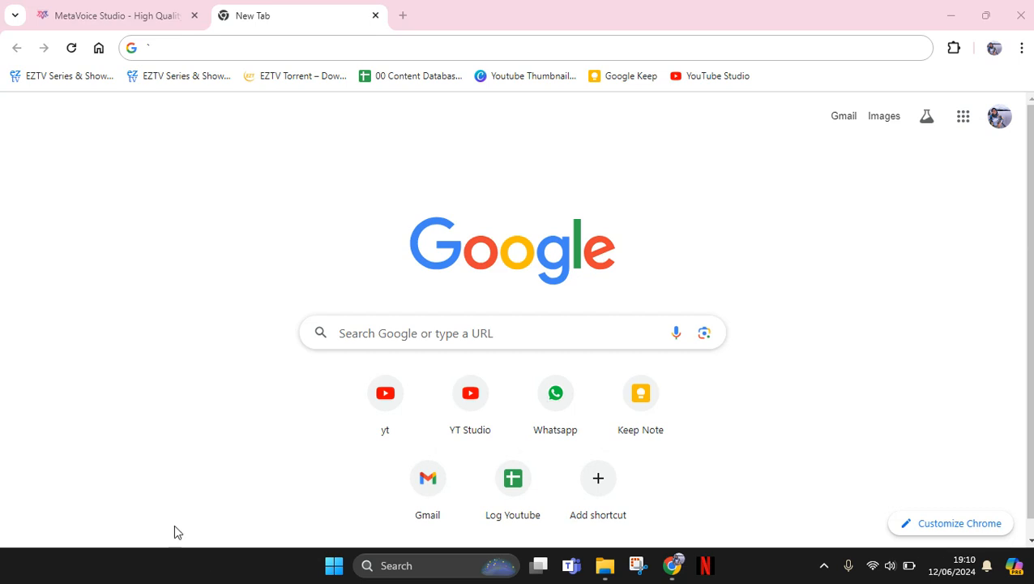
Run a Google search for 'metavoice studio' from the address bar
click(182, 50)
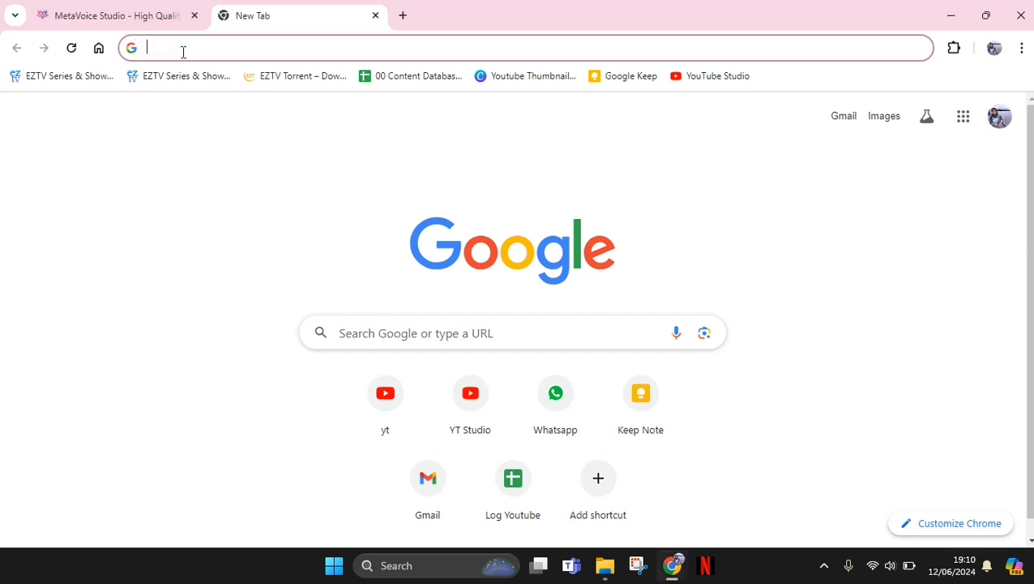
text(met)
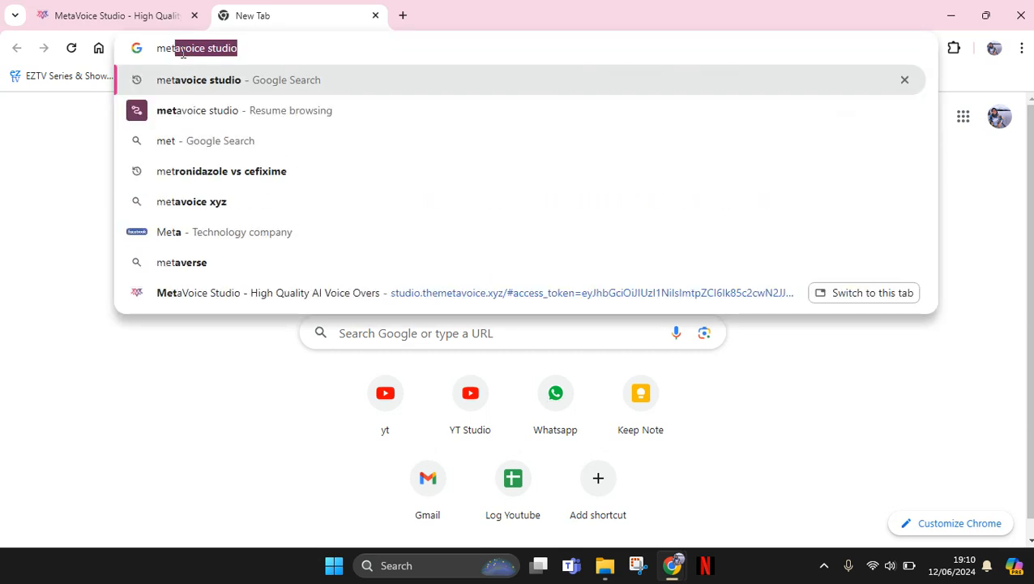
text(avoice studio)
key(Return)
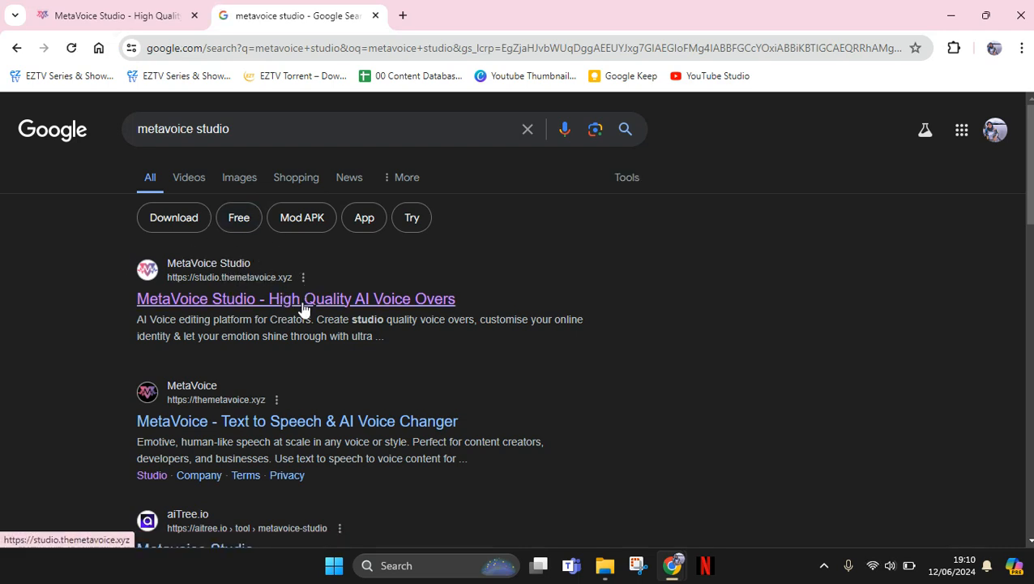
Switch back to the already open MetaVoice Studio Voice Changer tab
click(114, 15)
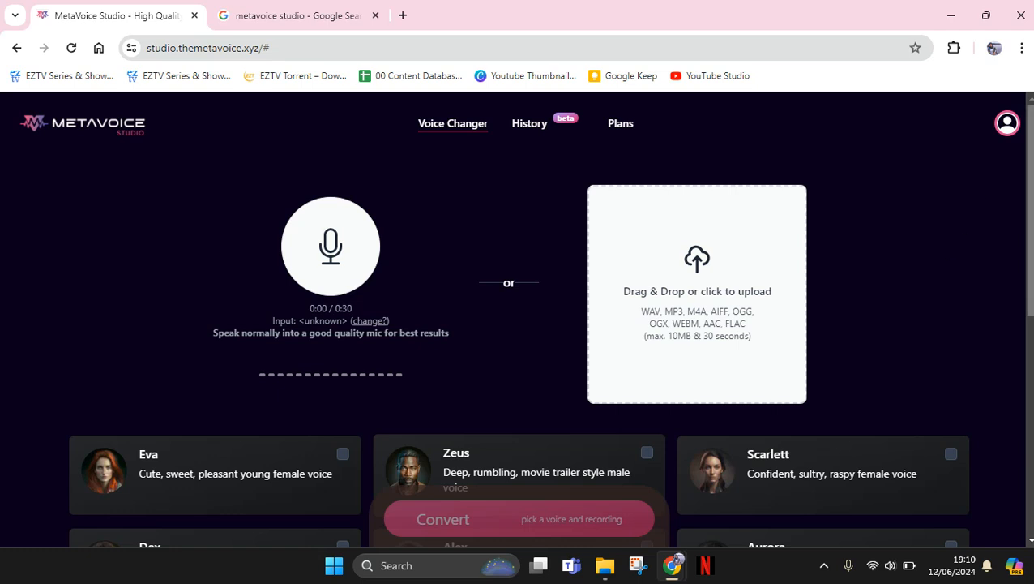
scroll(934, 304, down, 2)
scroll(934, 304, up, 2)
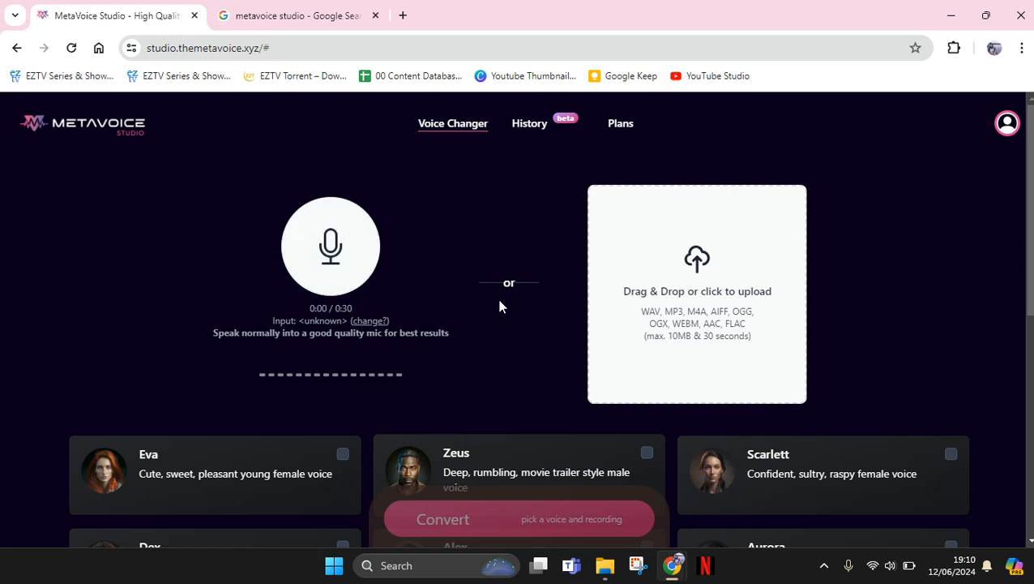
Drag Recording.m4a from the Sound recordings folder onto the Drag & Drop upload box
click(605, 565)
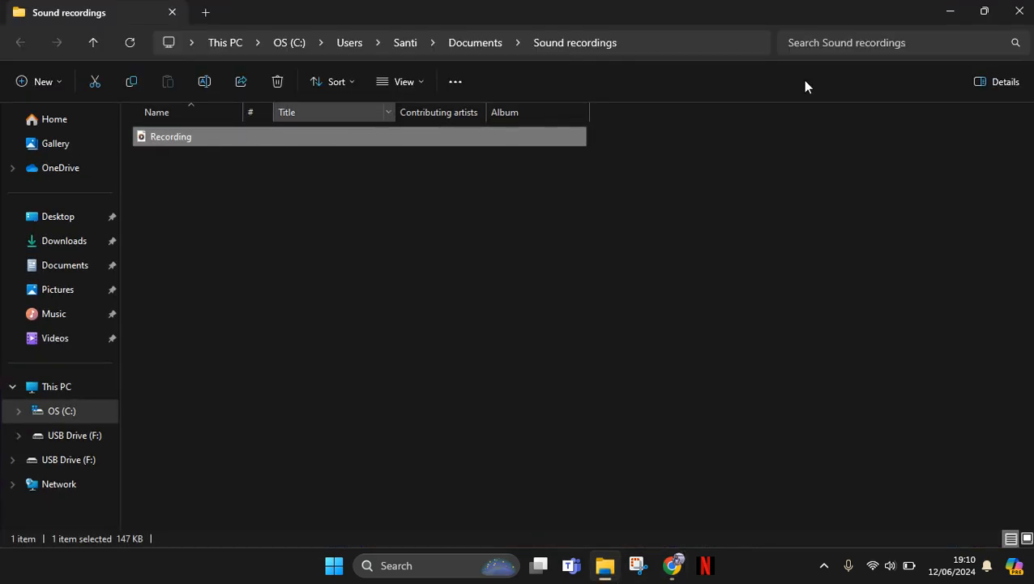
click(985, 10)
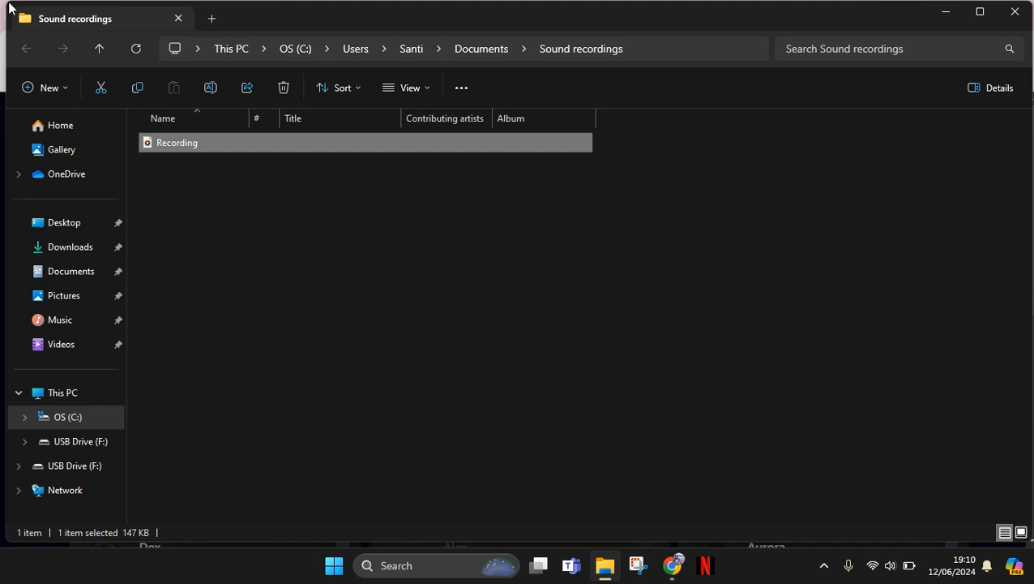
drag(7, 7, 262, 107)
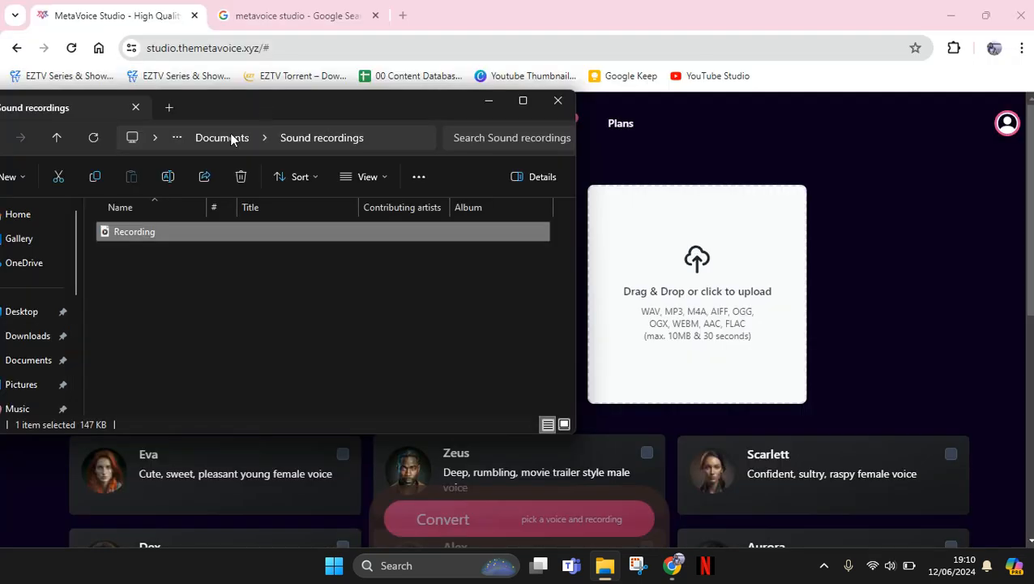
drag(140, 236, 655, 328)
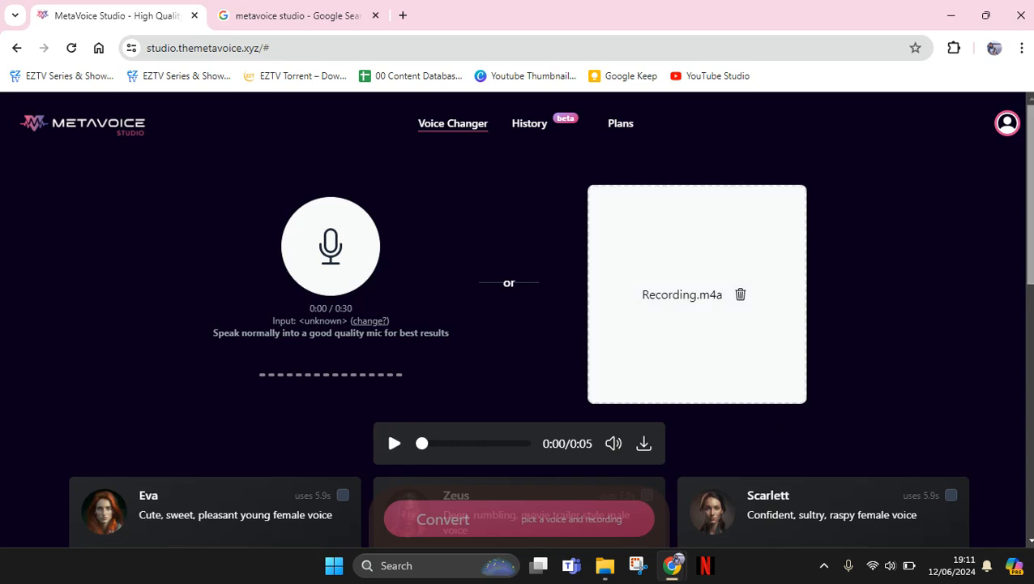
scroll(519, 324, down, 1)
Play the uploaded 5-second recording, raise the volume, and pause near its end
click(394, 353)
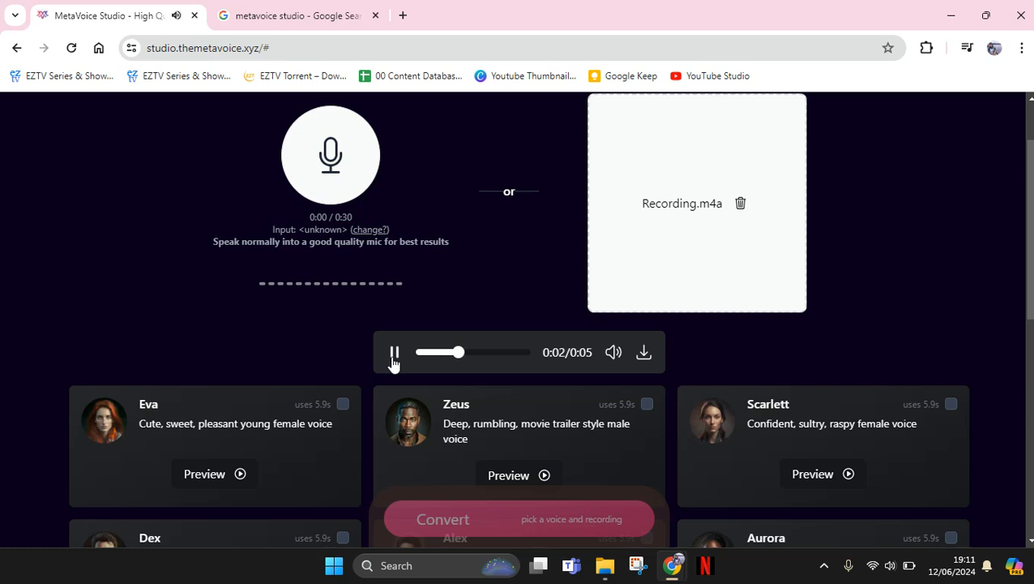
key(XF86AudioRaiseVolume)
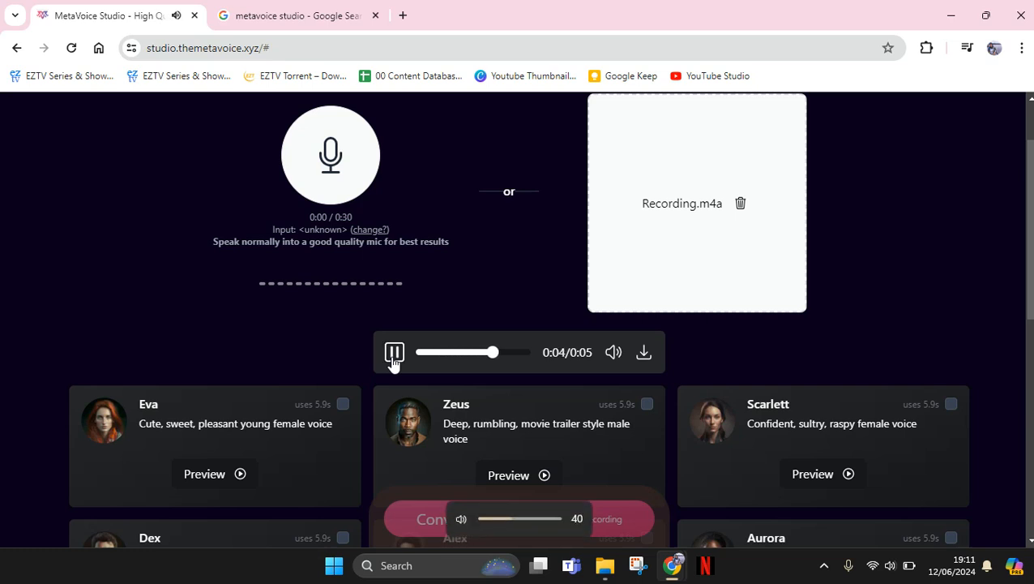
click(394, 353)
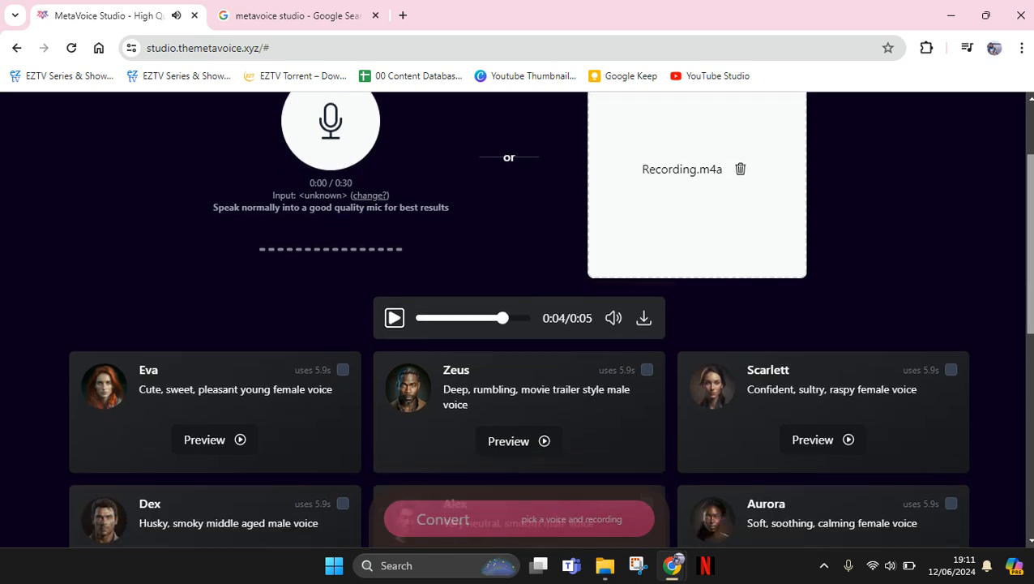
scroll(519, 324, down, 3)
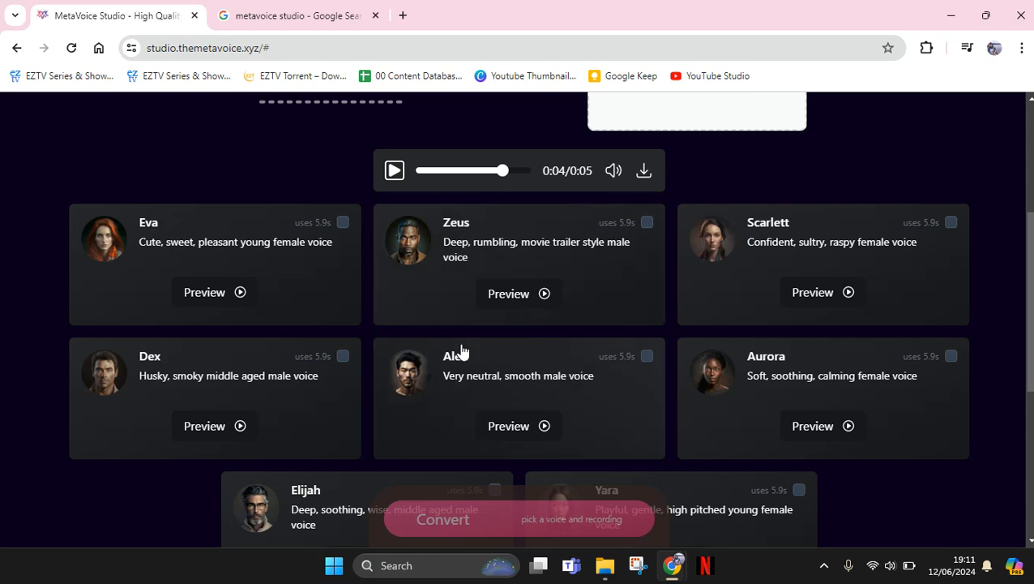
Preview the Alex voice sample, then the Scarlett voice sample
click(529, 436)
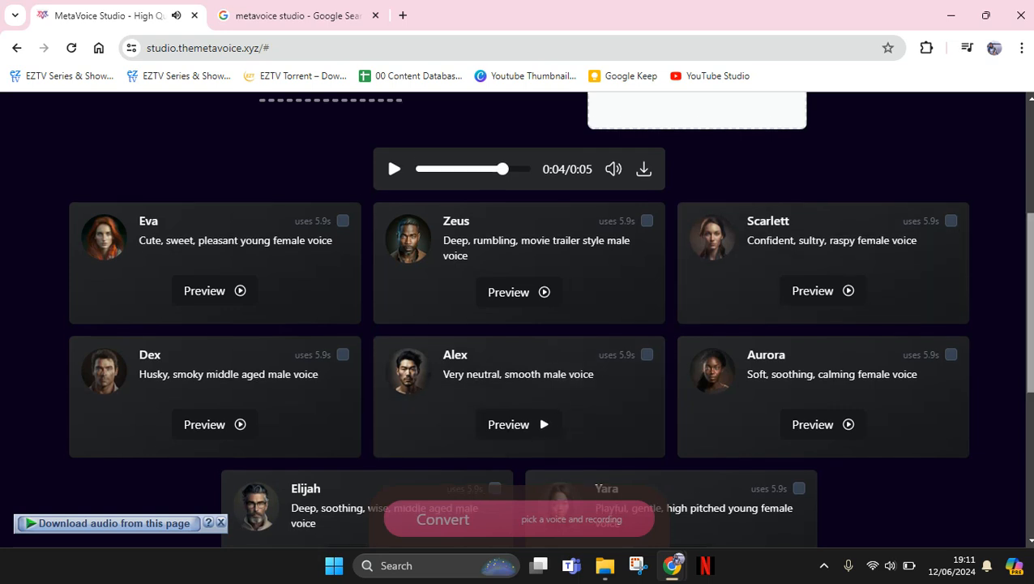
scroll(545, 432, down, 1)
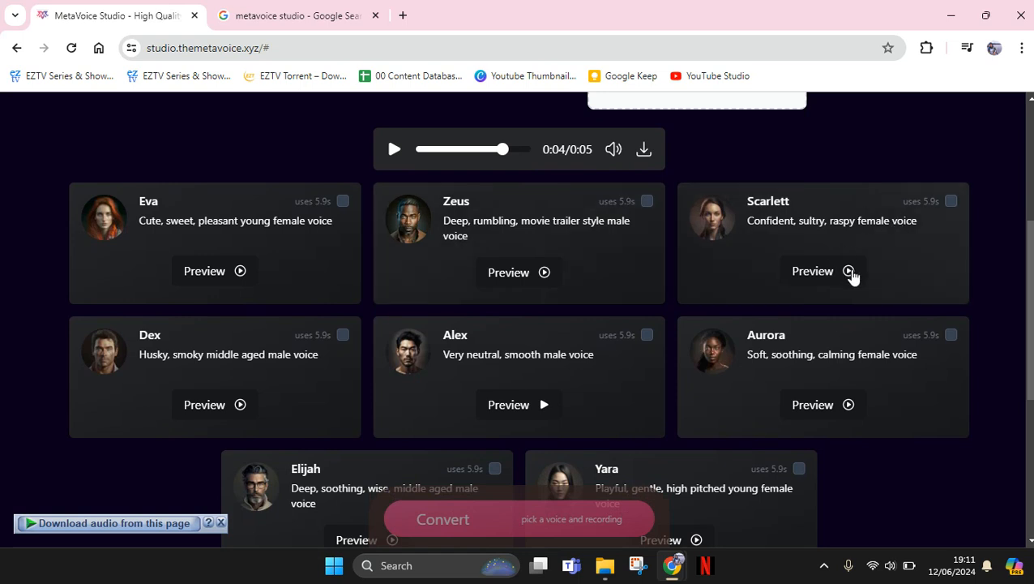
click(850, 271)
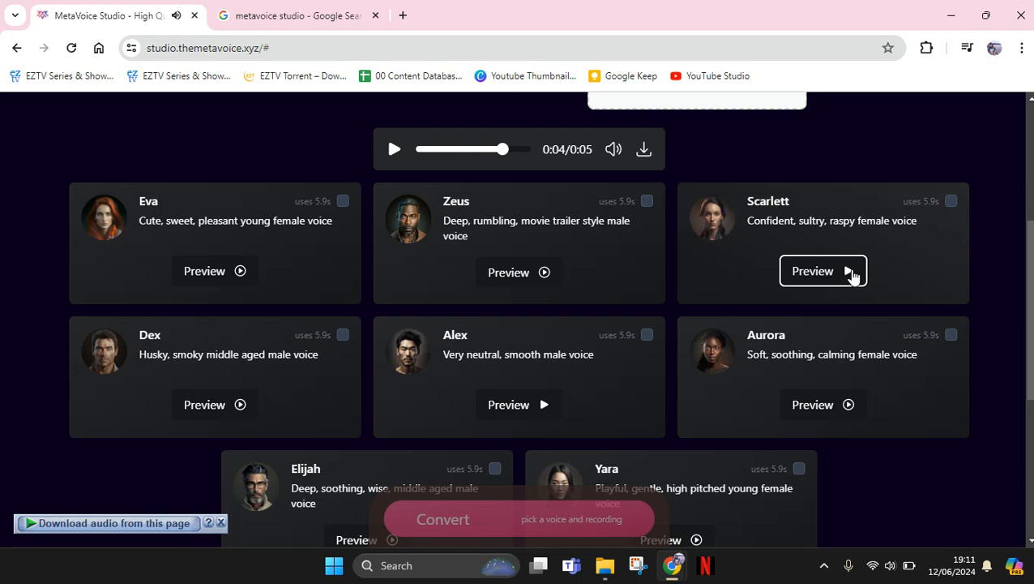
click(850, 271)
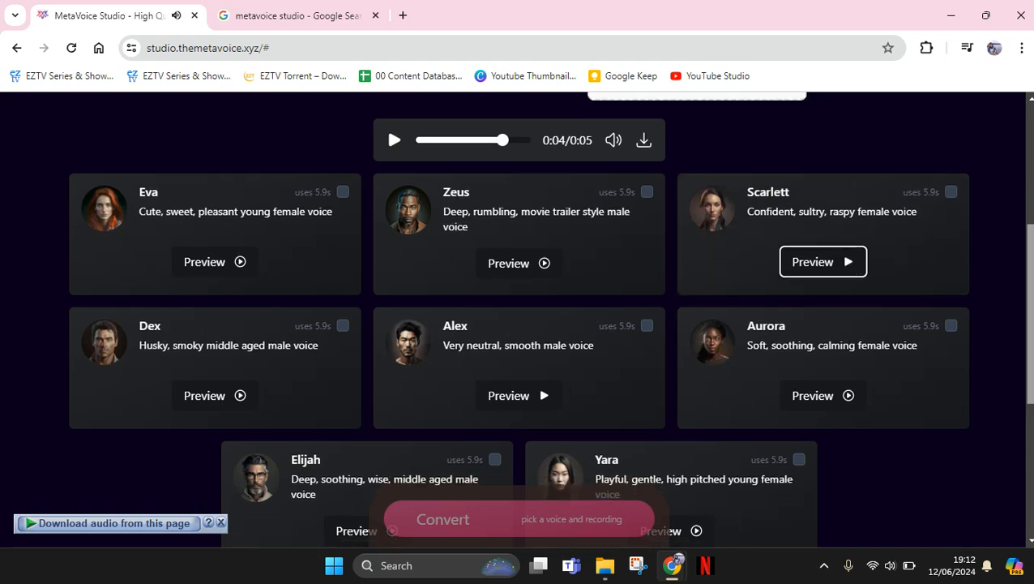
scroll(932, 279, down, 1)
scroll(932, 324, down, 4)
scroll(933, 324, down, 2)
scroll(933, 325, up, 3)
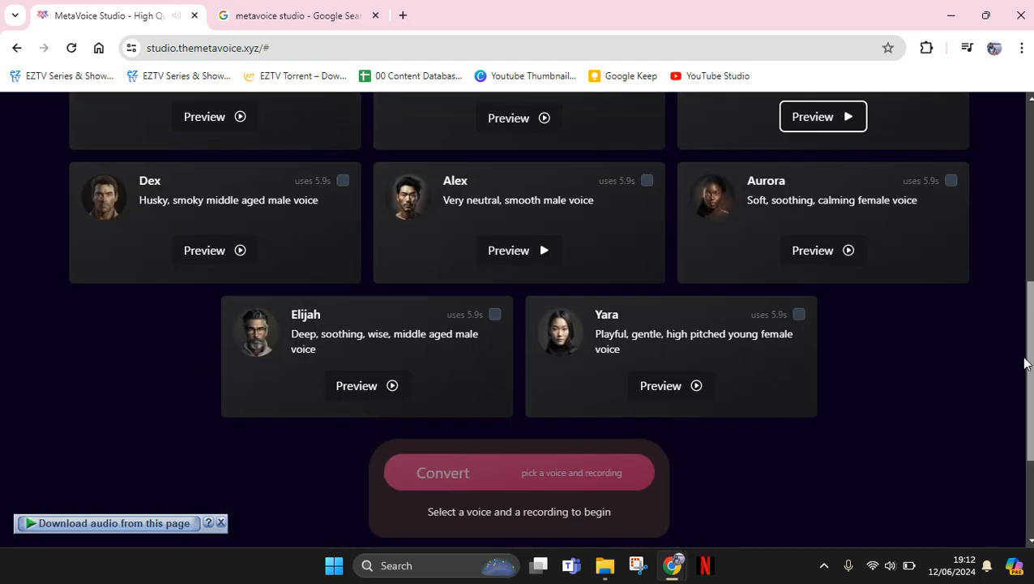
scroll(1029, 380, down, 1)
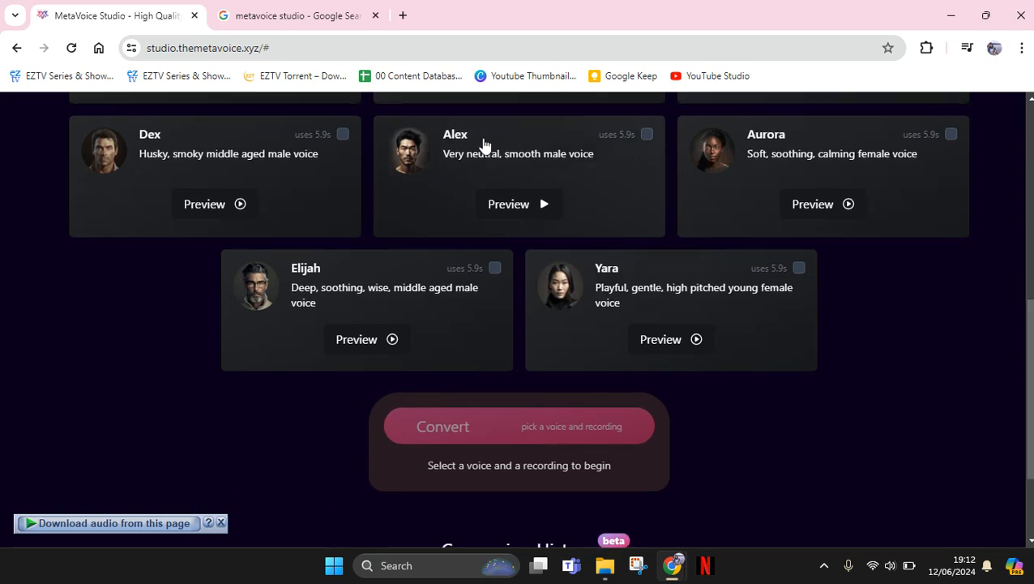
Select the Alex voice card as the target voice
click(648, 135)
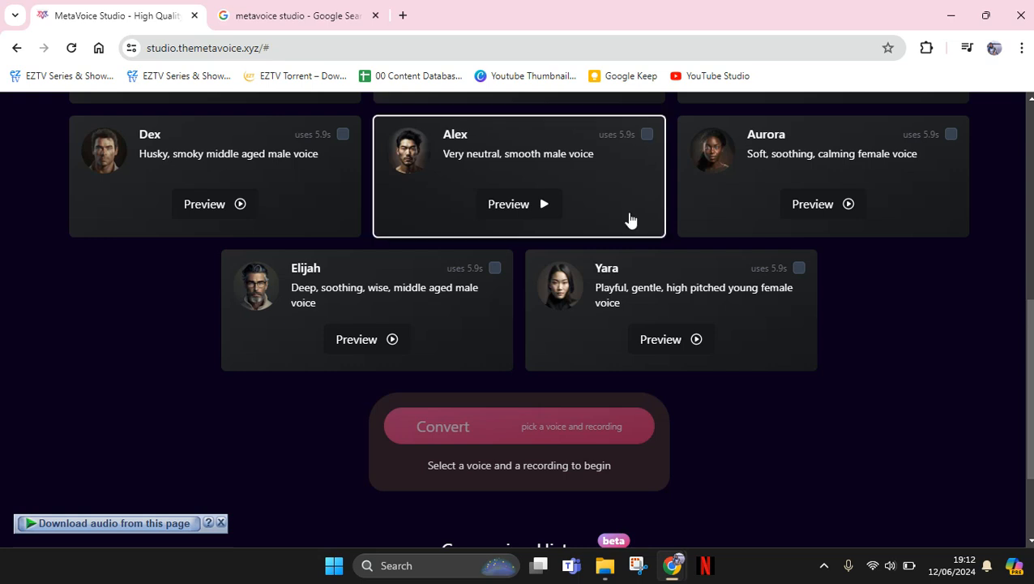
click(649, 135)
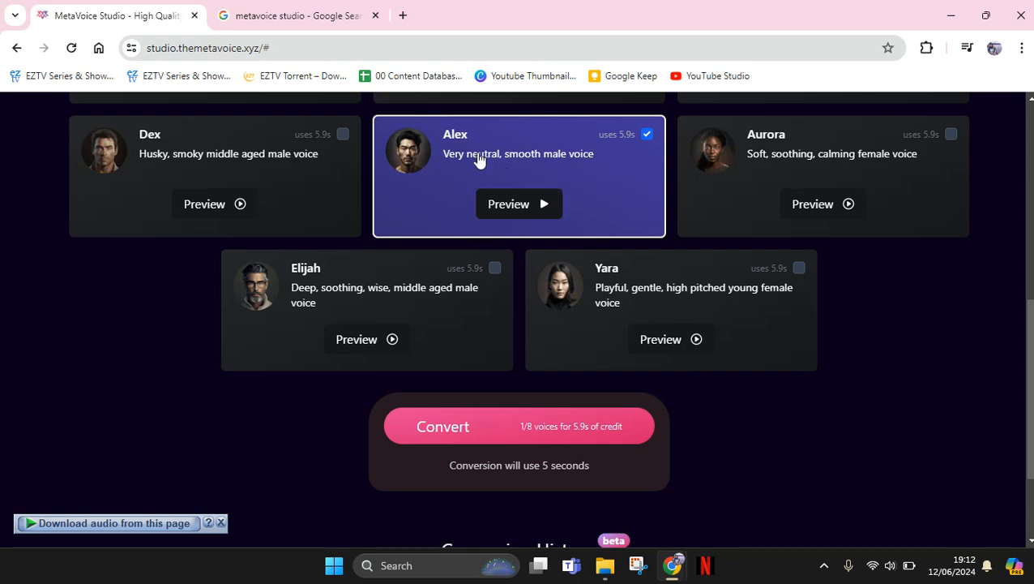
Start converting the uploaded recording into the Alex voice
click(463, 431)
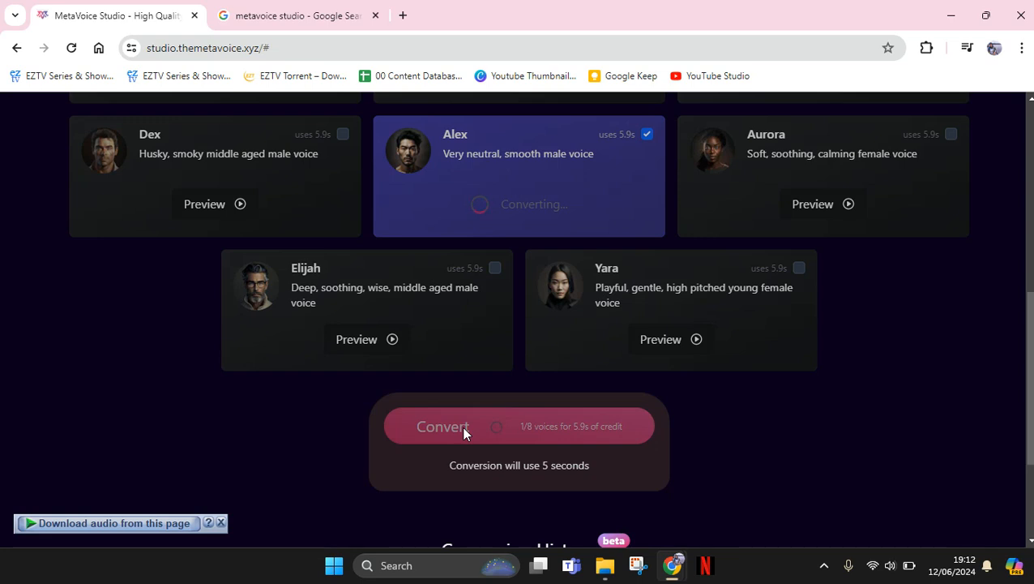